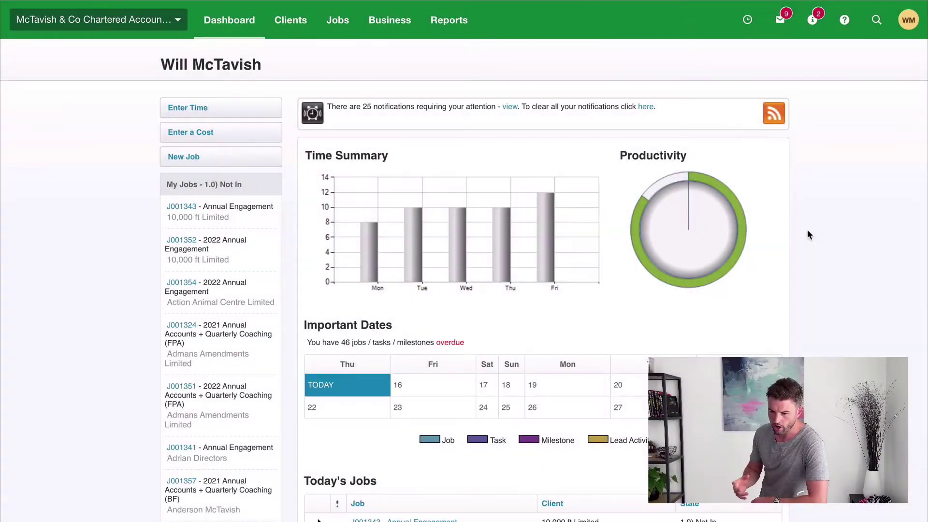
Step: Review the Xero connection settings: invoices export as Draft, use Xero numbering, and income account 200 - Compliance Revenue
left_click(390, 19)
left_click(390, 266)
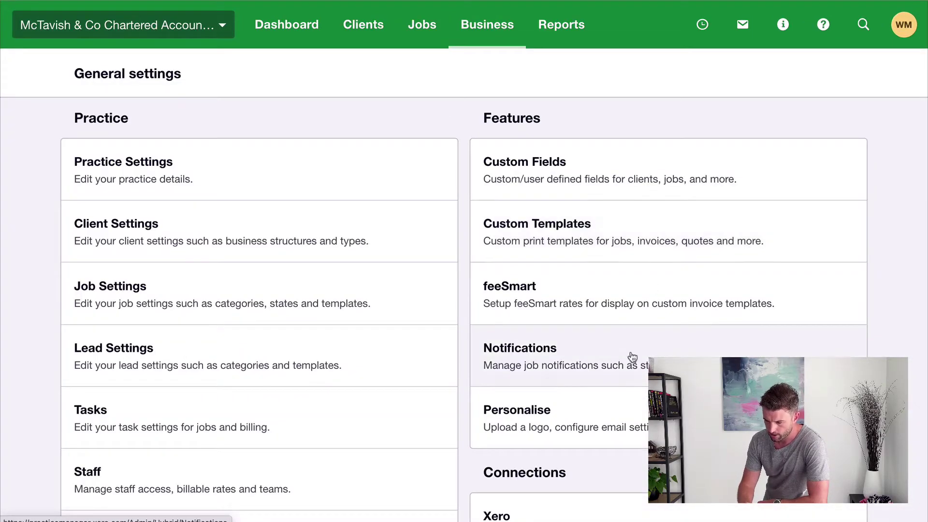
scroll(536, 383, "down", 3)
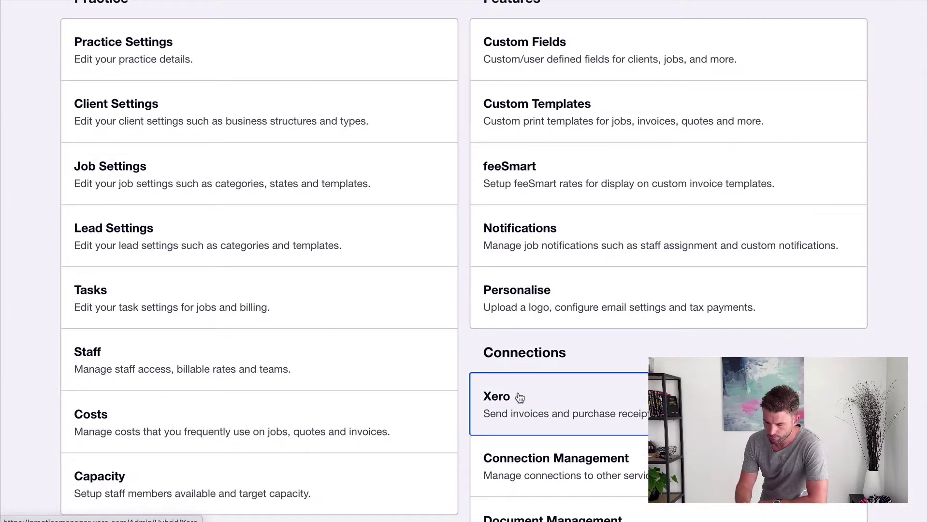
left_click(519, 397)
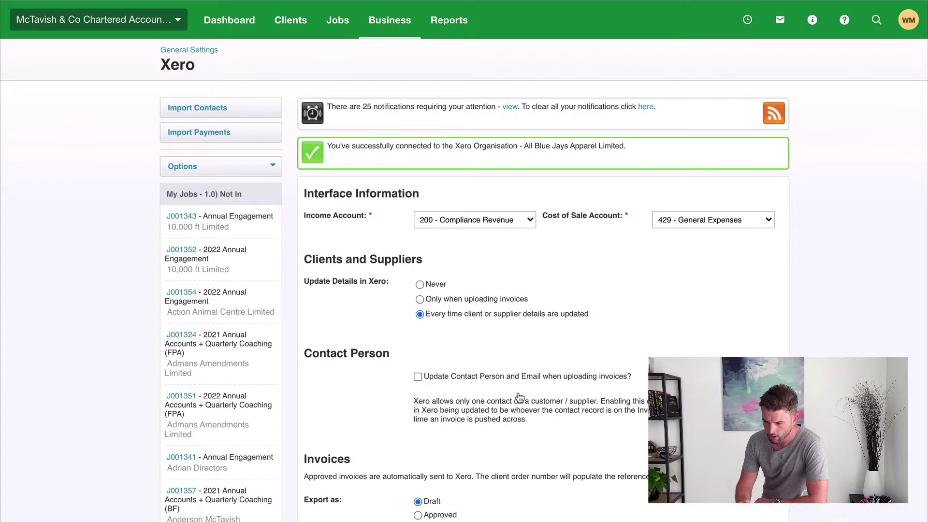
scroll(694, 257, "down", 6)
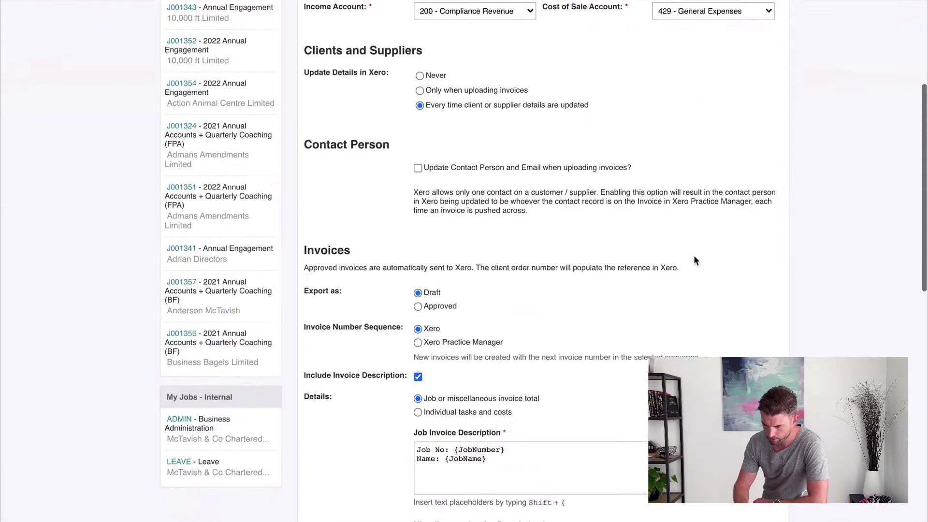
scroll(408, 298, "down", 1)
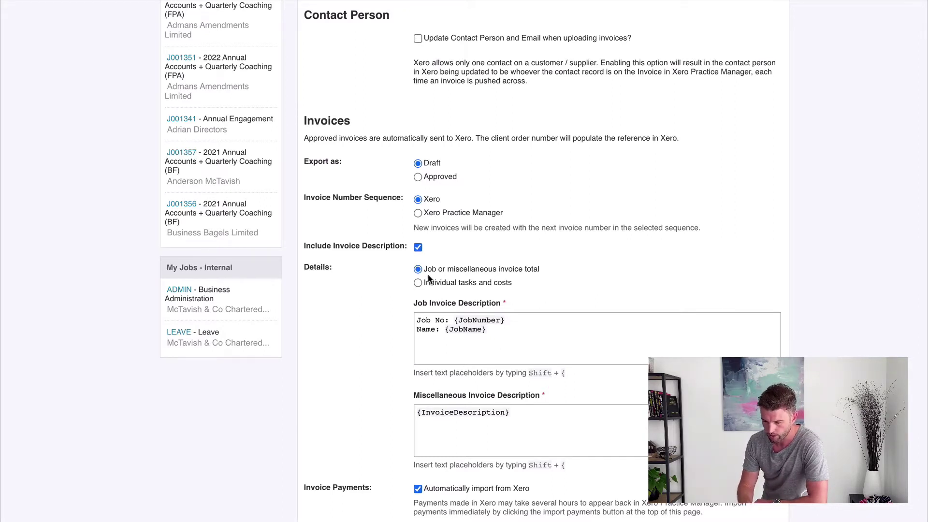
scroll(555, 272, "down", 2)
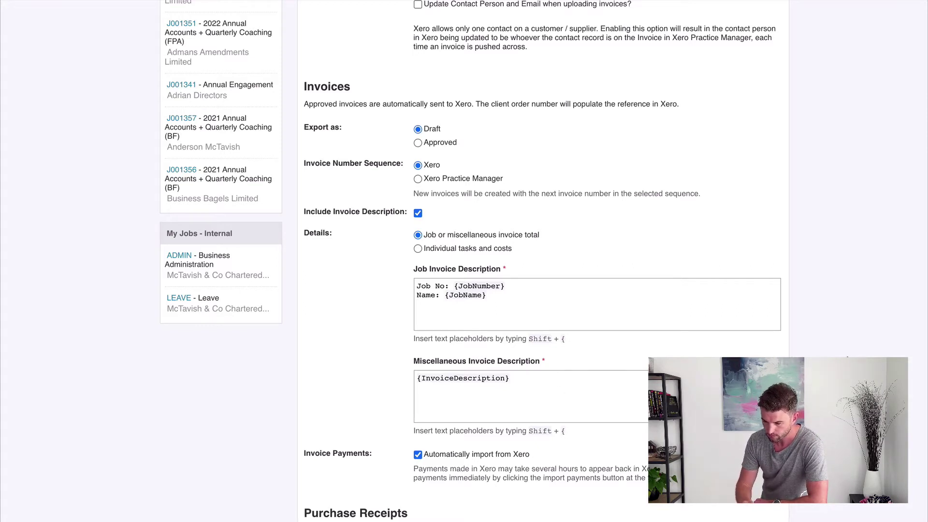
scroll(371, 219, "down", 10)
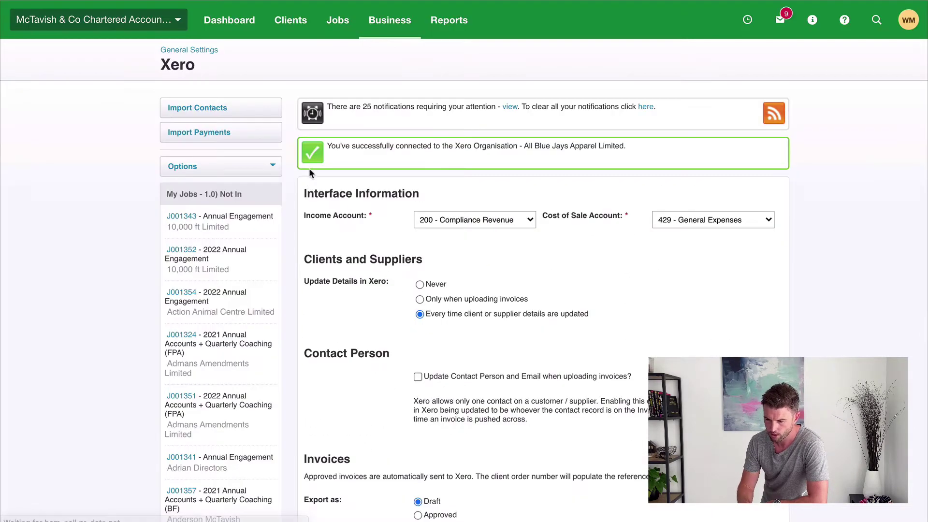
Step: Open job J001352 and view its financial details
mouse_move(337, 27)
left_click(344, 59)
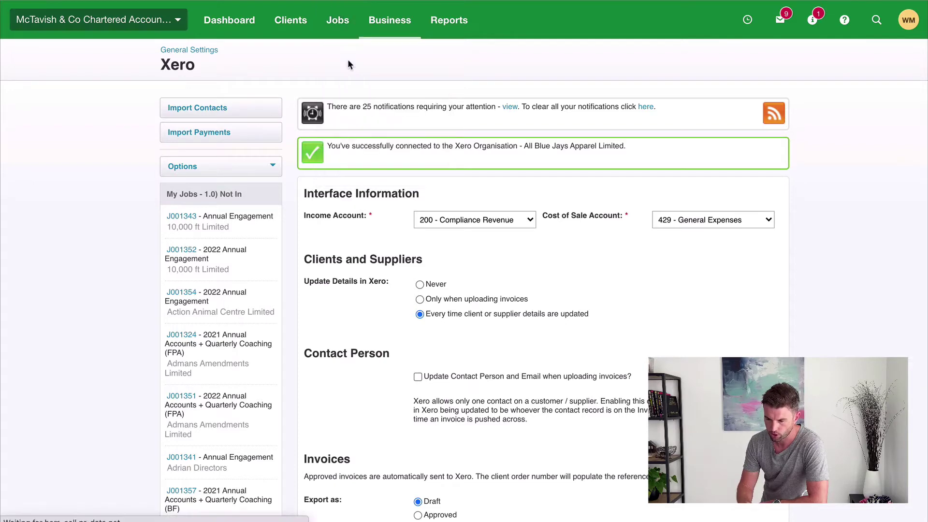
scroll(381, 192, "down", 1)
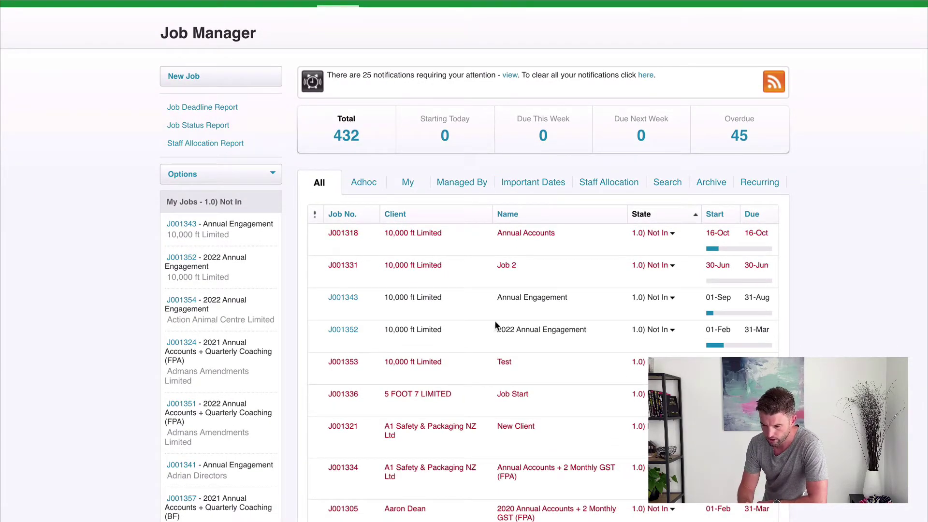
left_click(351, 330)
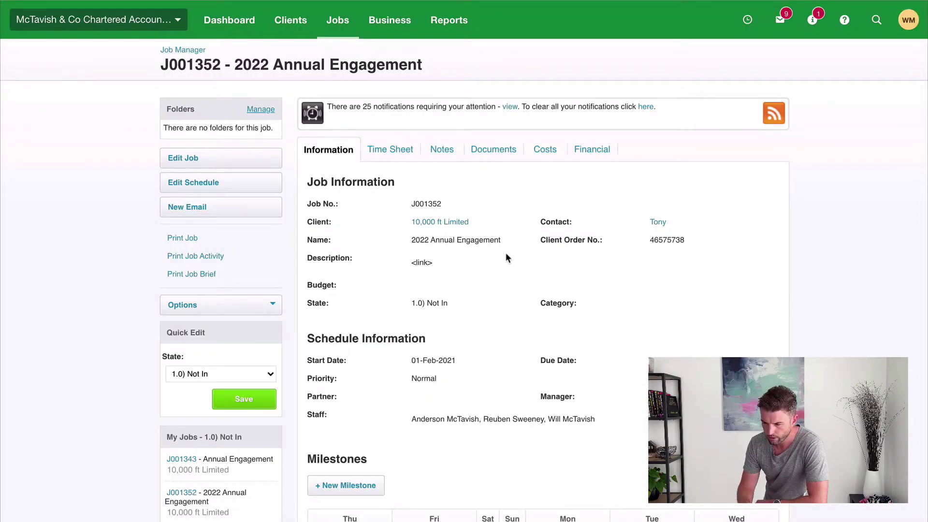
left_click(593, 153)
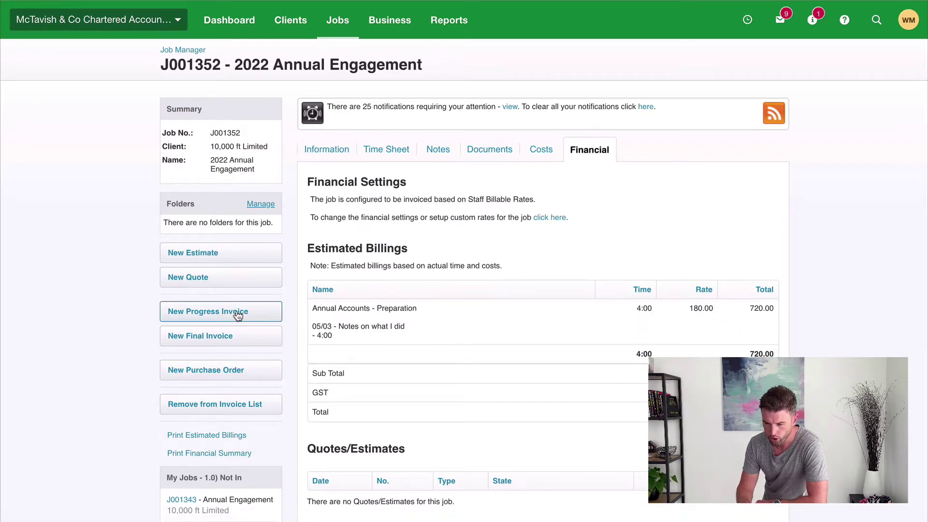
Step: Create a new progress invoice for a fixed progress amount of 3000
left_click(231, 315)
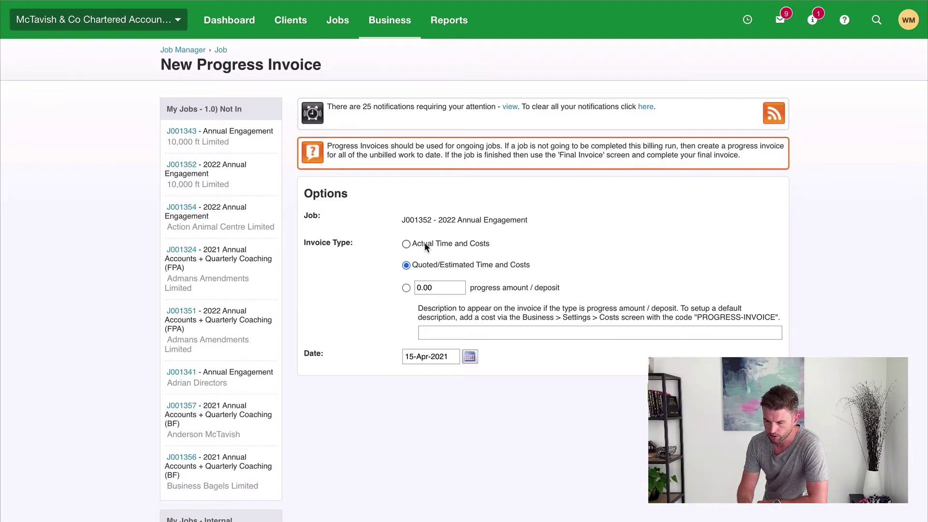
left_click(425, 242)
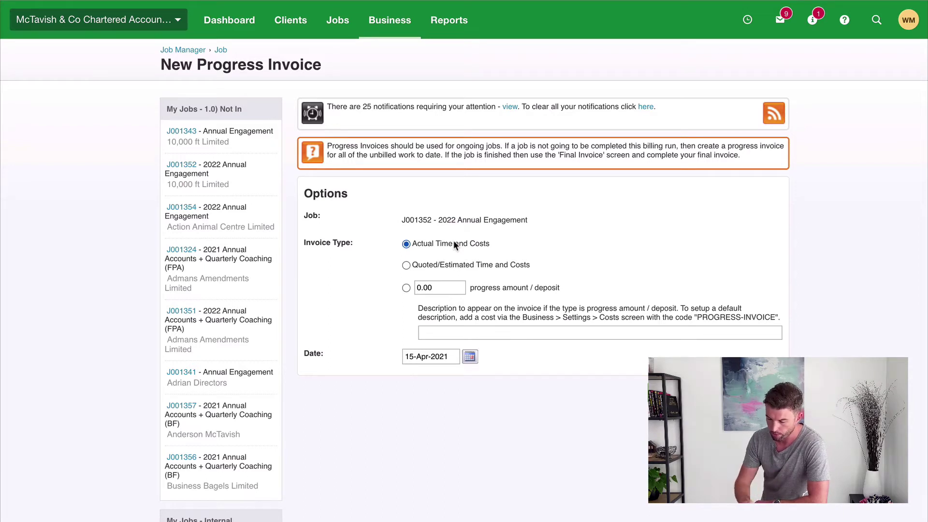
left_click(406, 288)
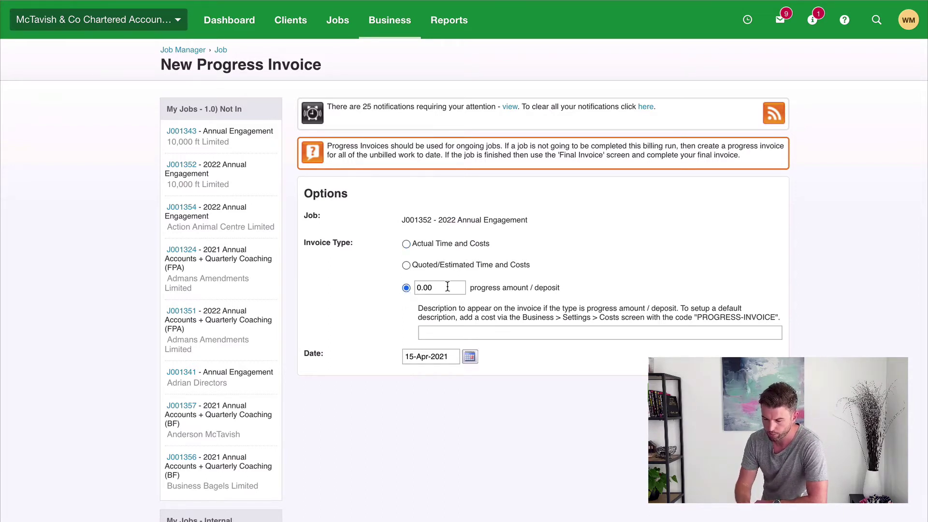
key("super+a")
type("3000")
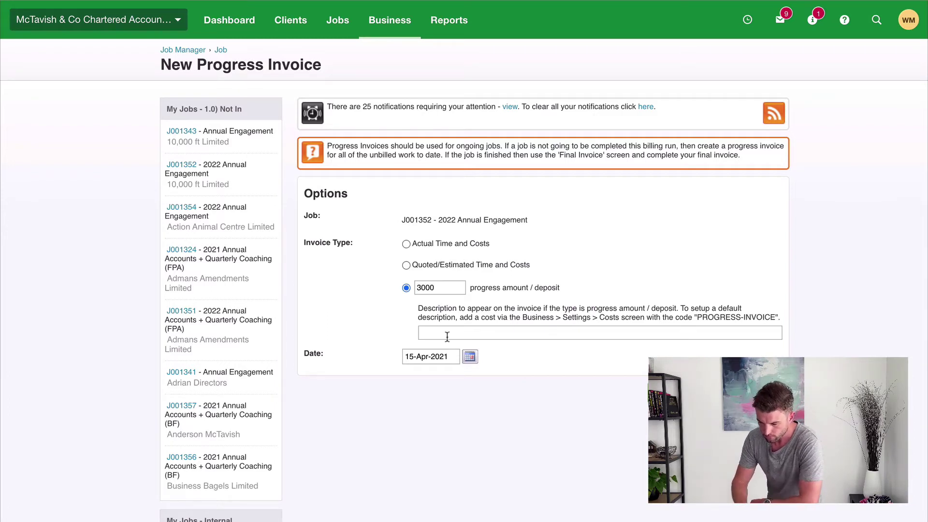
type("Invoice")
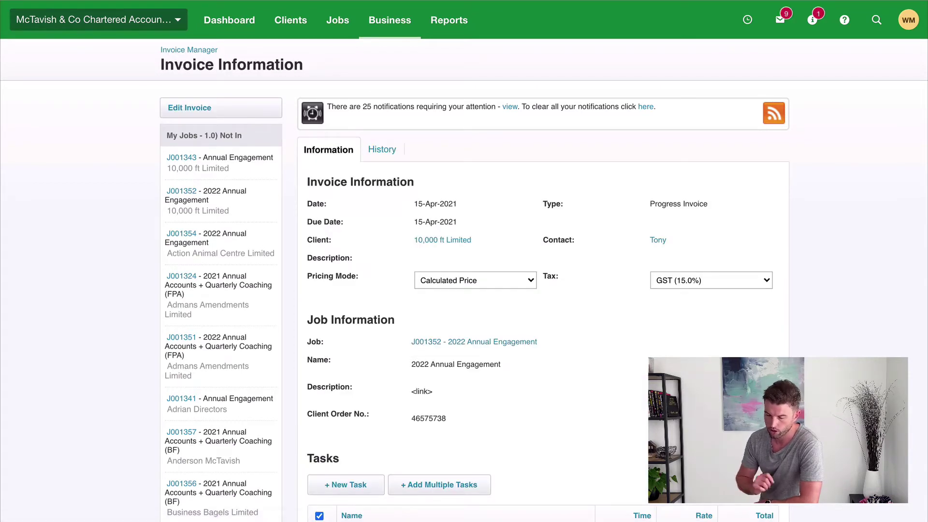
Step: Set the invoice description to 'For the preparation of annual financial statements and tax returns for:' and save
scroll(581, 346, "down", 5)
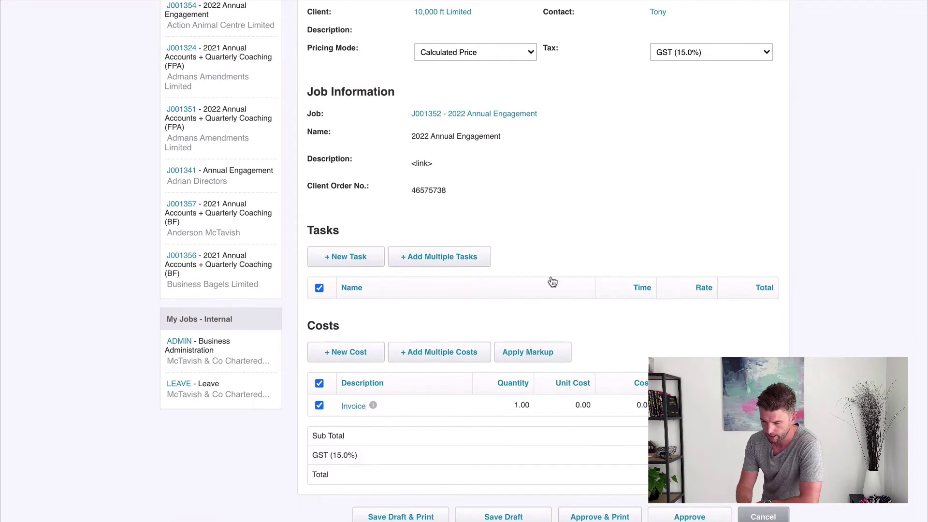
scroll(550, 281, "up", 1)
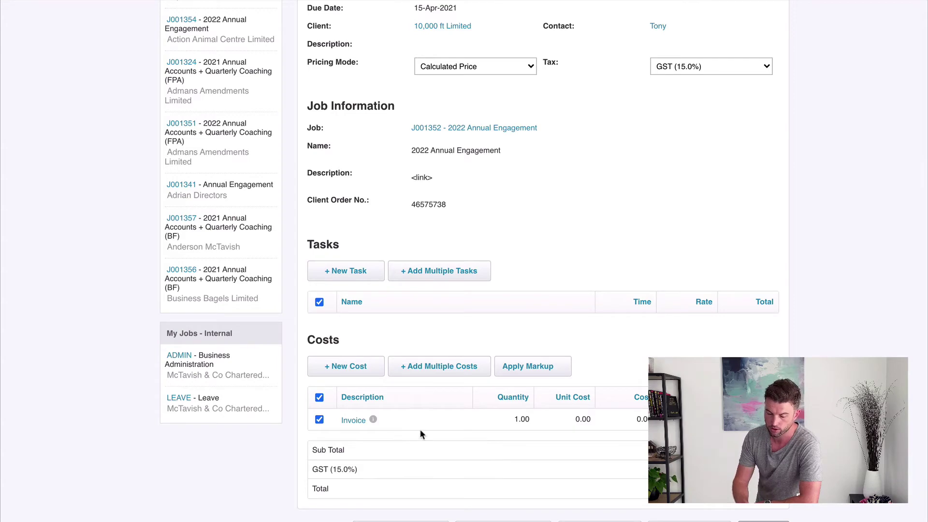
scroll(451, 424, "up", 4)
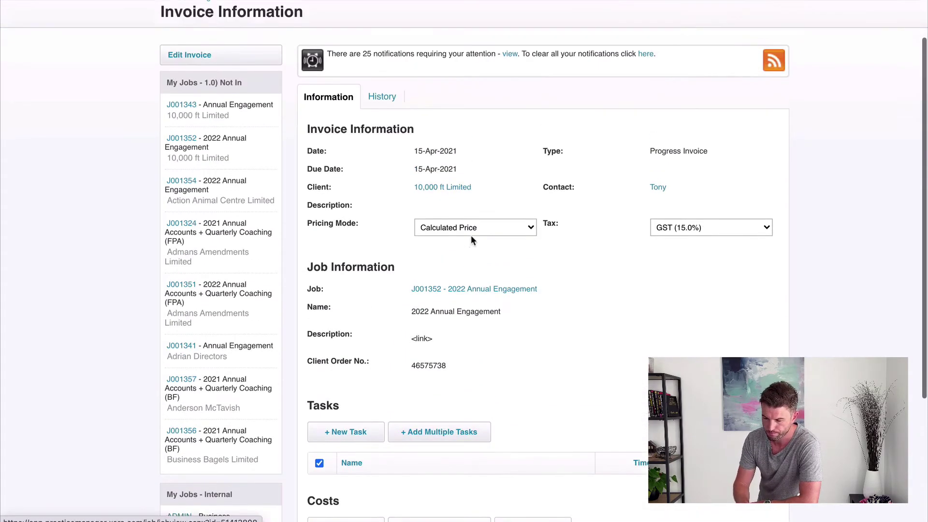
left_click(189, 83)
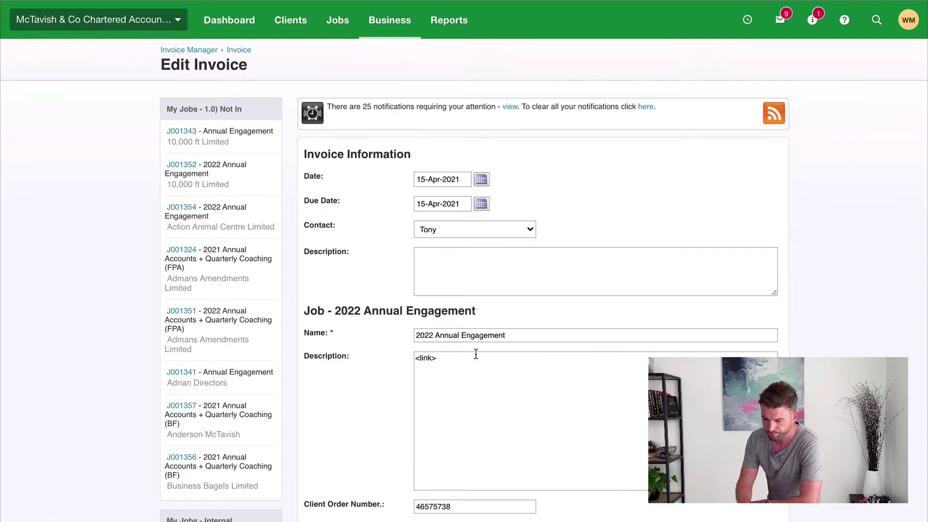
left_click(488, 289)
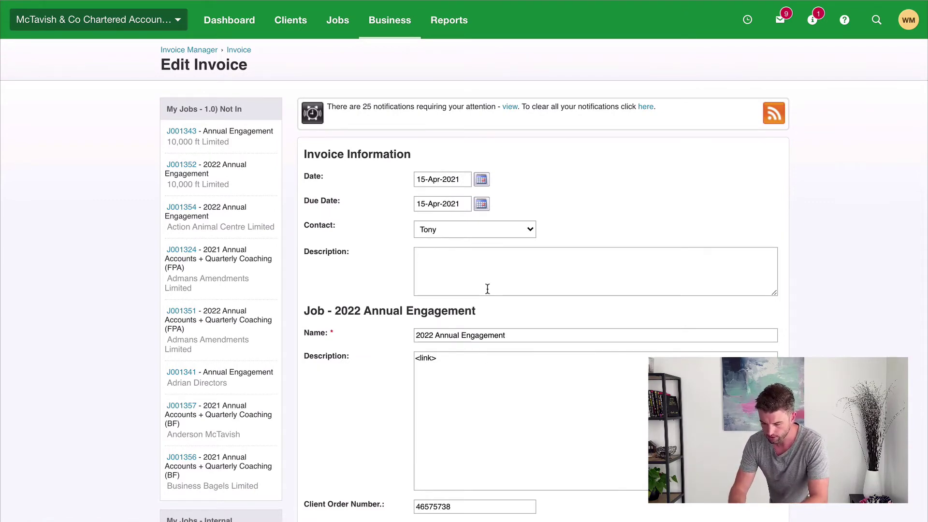
type("For")
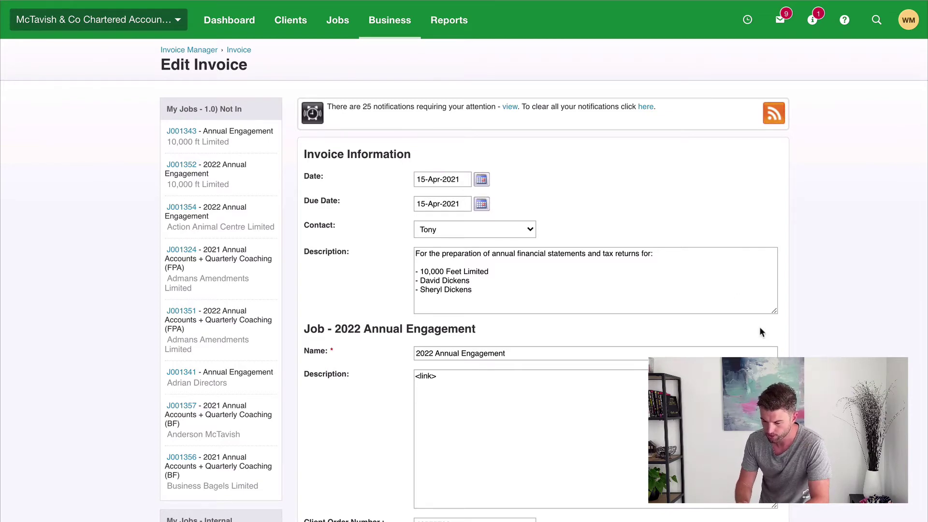
scroll(759, 332, "down", 3)
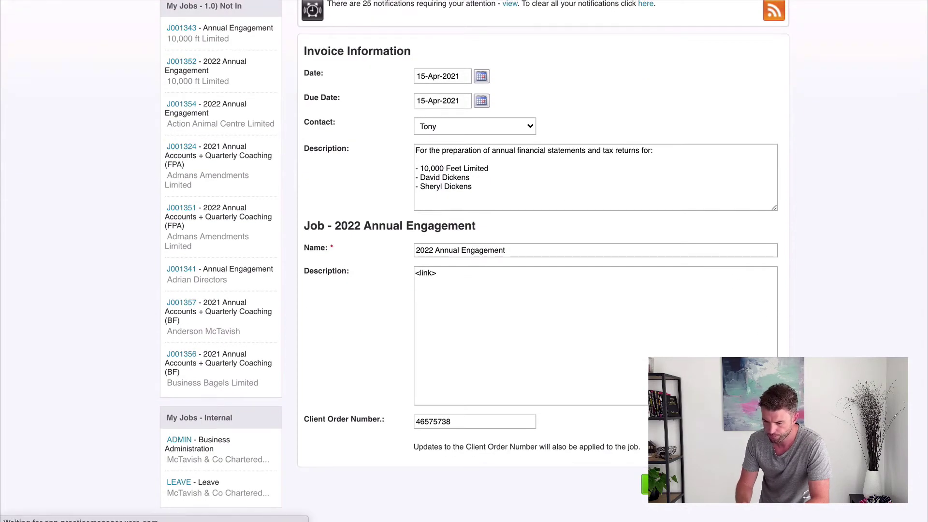
scroll(625, 428, "down", 6)
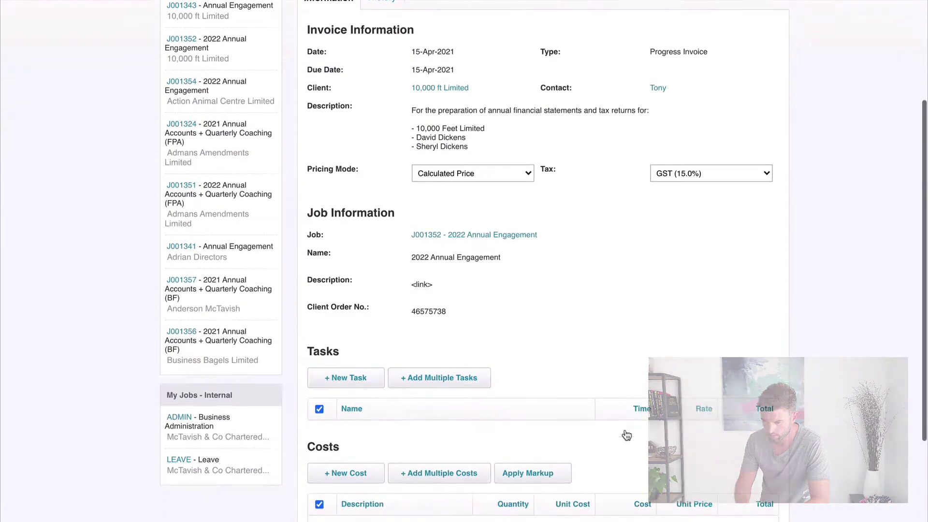
Step: Approve the invoice to sync it to Xero, then open draft IN-1146 for 10,000 ft Limited
left_click(690, 506)
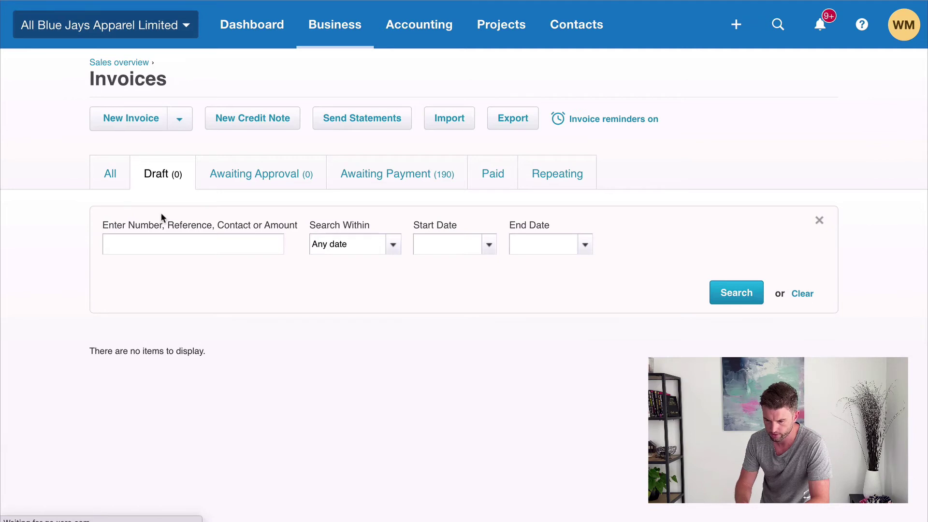
left_click(342, 409)
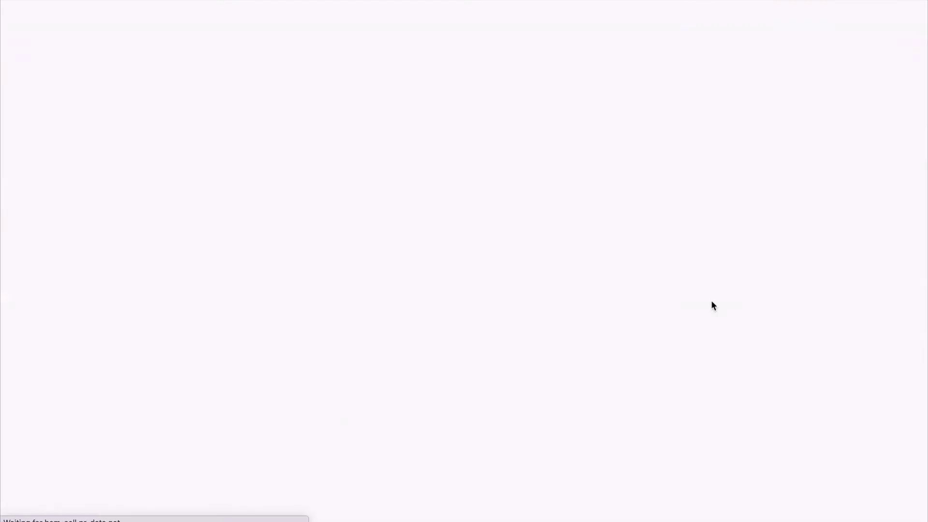
scroll(360, 265, "down", 1)
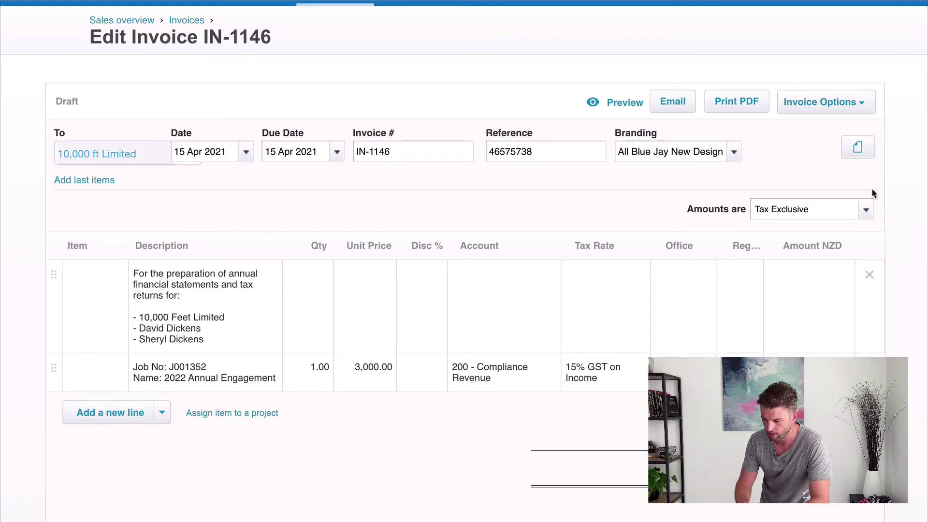
scroll(872, 189, "down", 5)
scroll(850, 203, "up", 6)
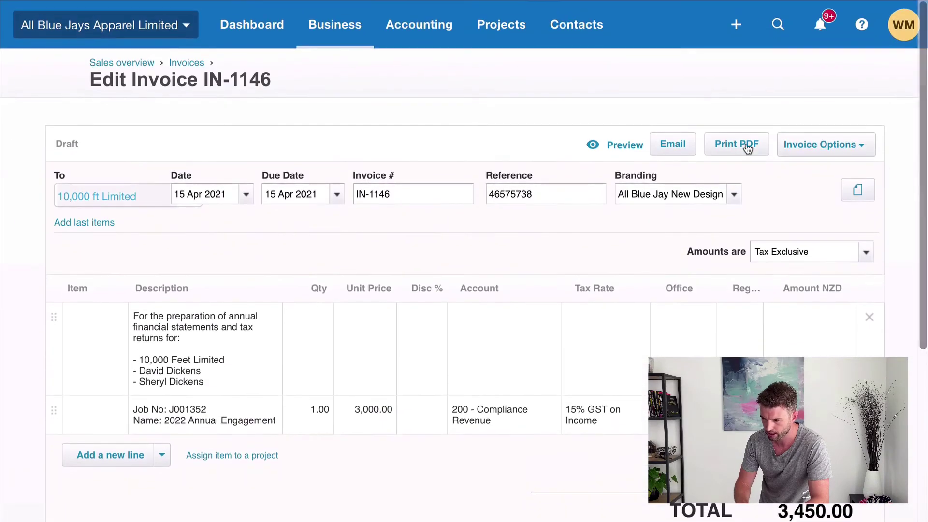
Step: Print IN-1146 to PDF and view the tax invoice totalling 3,450.00
left_click(739, 144)
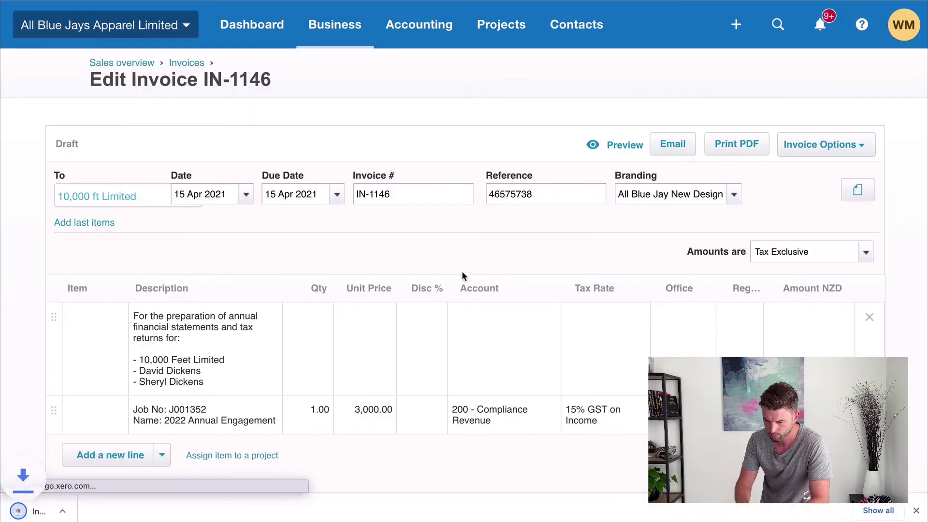
left_click(78, 511)
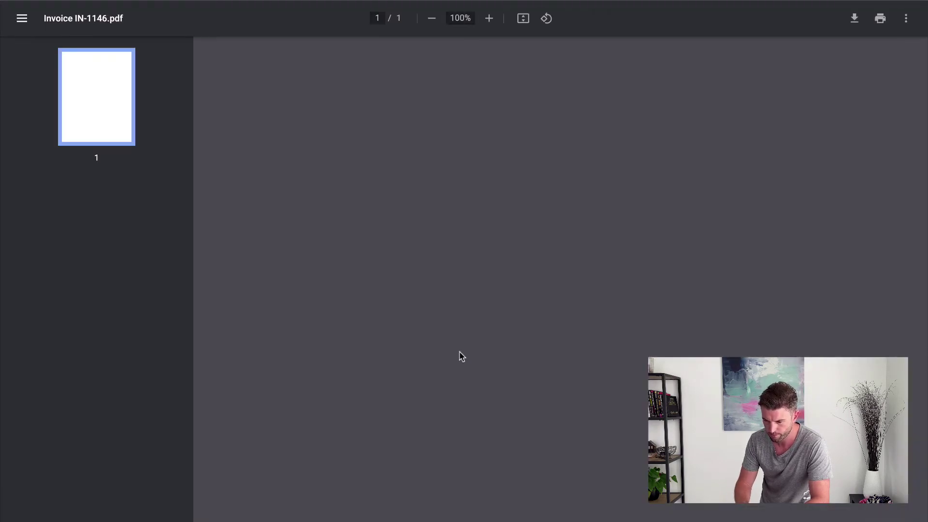
scroll(641, 317, "down", 1)
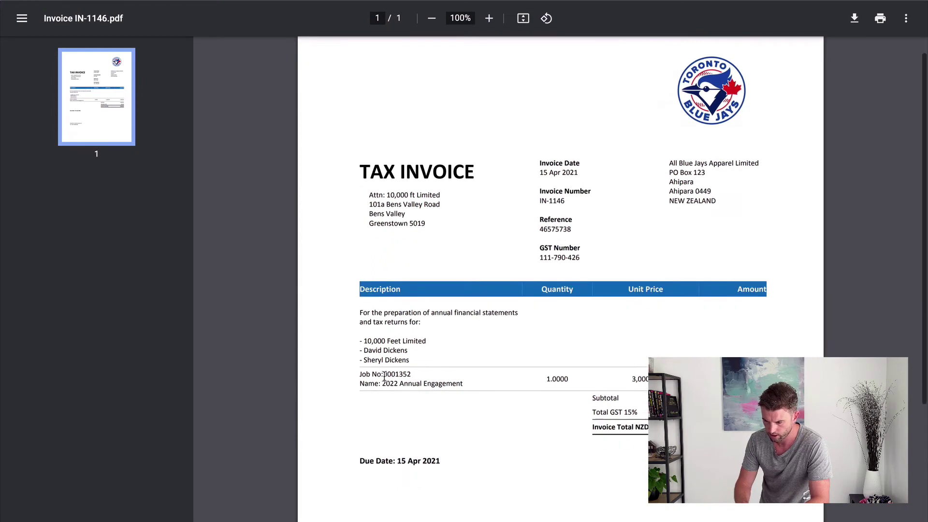